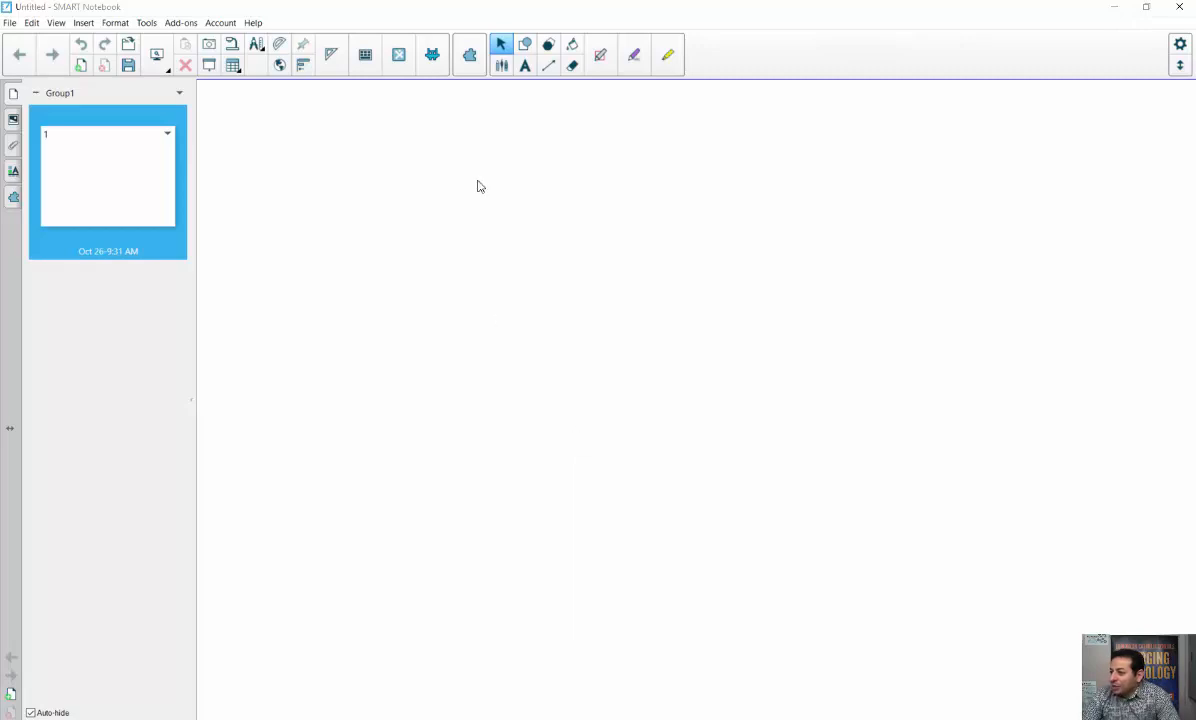
# Create a Fill in the Blanks activity and enter the story passage starting "He awoke to the huge, insect like creatures" as its text
pyautogui.click(437, 66)
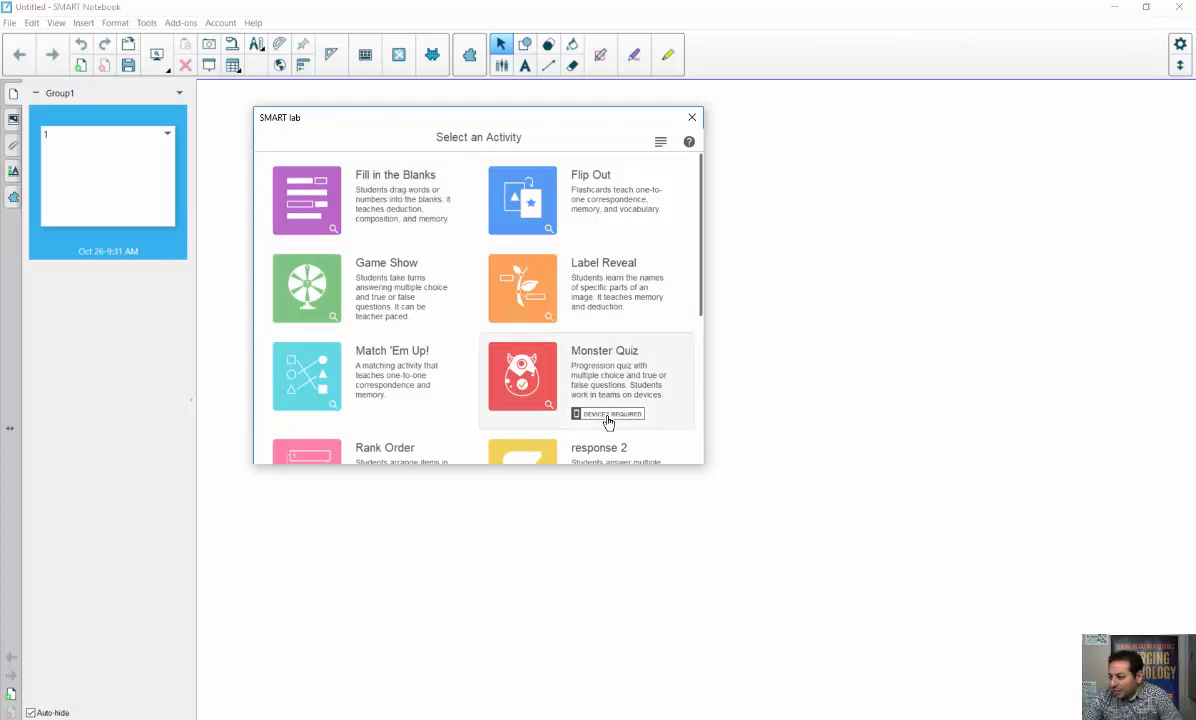
pyautogui.click(337, 202)
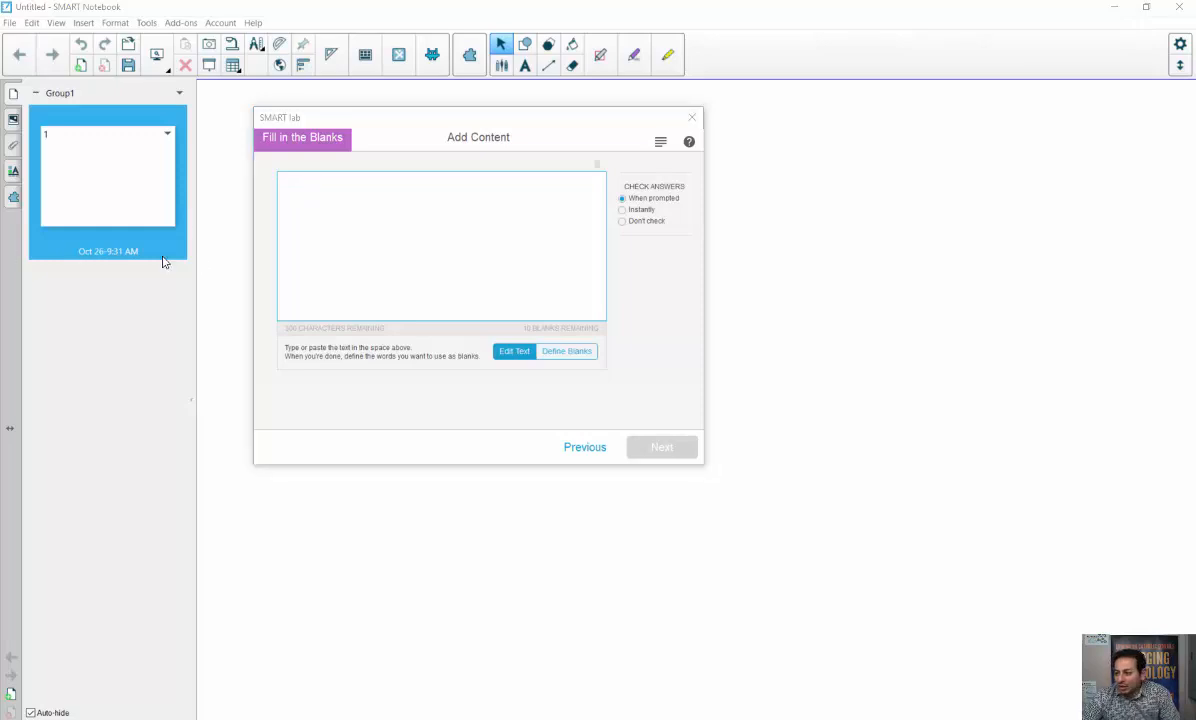
pyautogui.click(392, 278)
pyautogui.write('He awoke to the huge, insect like creatures looming over his bed and screamed his lungs out. They hastily left the room and he stayed up all night, shaking and wondering if it had been a dream.The next morning, there was a tap on the door. Gathering his courage, he opened it to see one of them gently place a plate filled with fried breakfast on the floor, then retreat to a safe distance. Bewildered, he accepted the gift. The creatures chittered excitedly.')
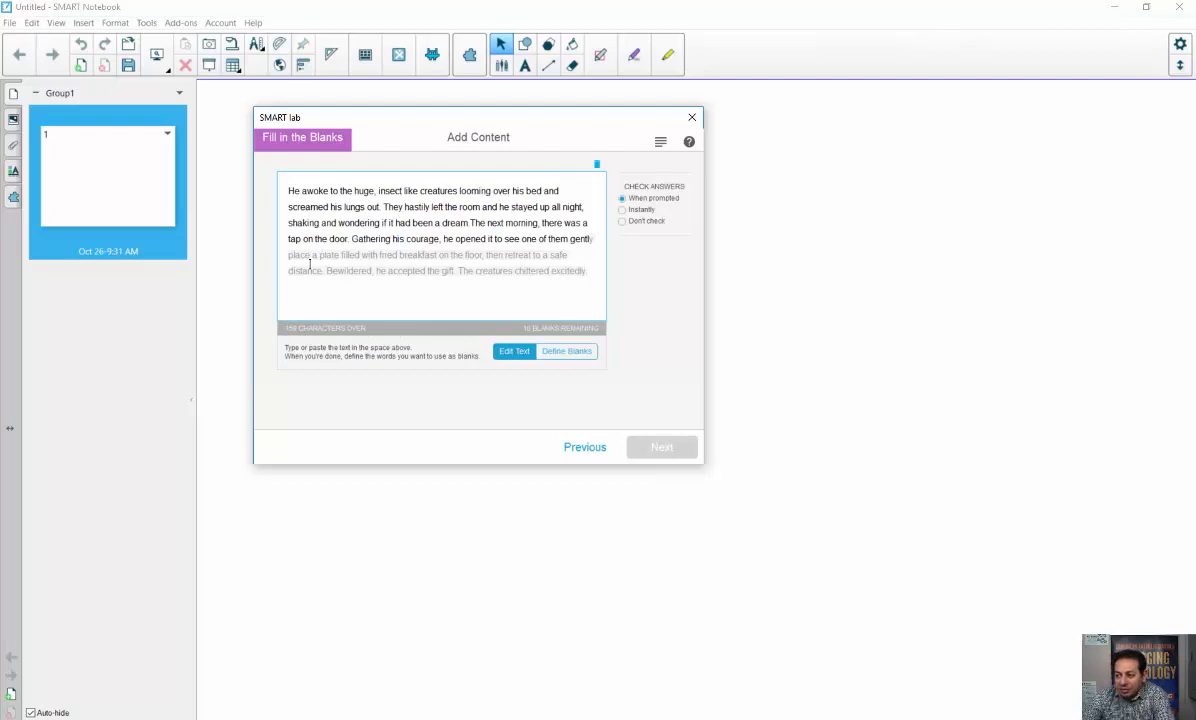
# Copy "Bewildered, he accepted the gift. The creatures chittered excitedly" from the passage's end and insert it after "screamed his lungs out."
pyautogui.moveTo(310, 256); pyautogui.dragTo(450, 268)
pyautogui.click(453, 267)
pyautogui.moveTo(326, 270); pyautogui.dragTo(586, 272)
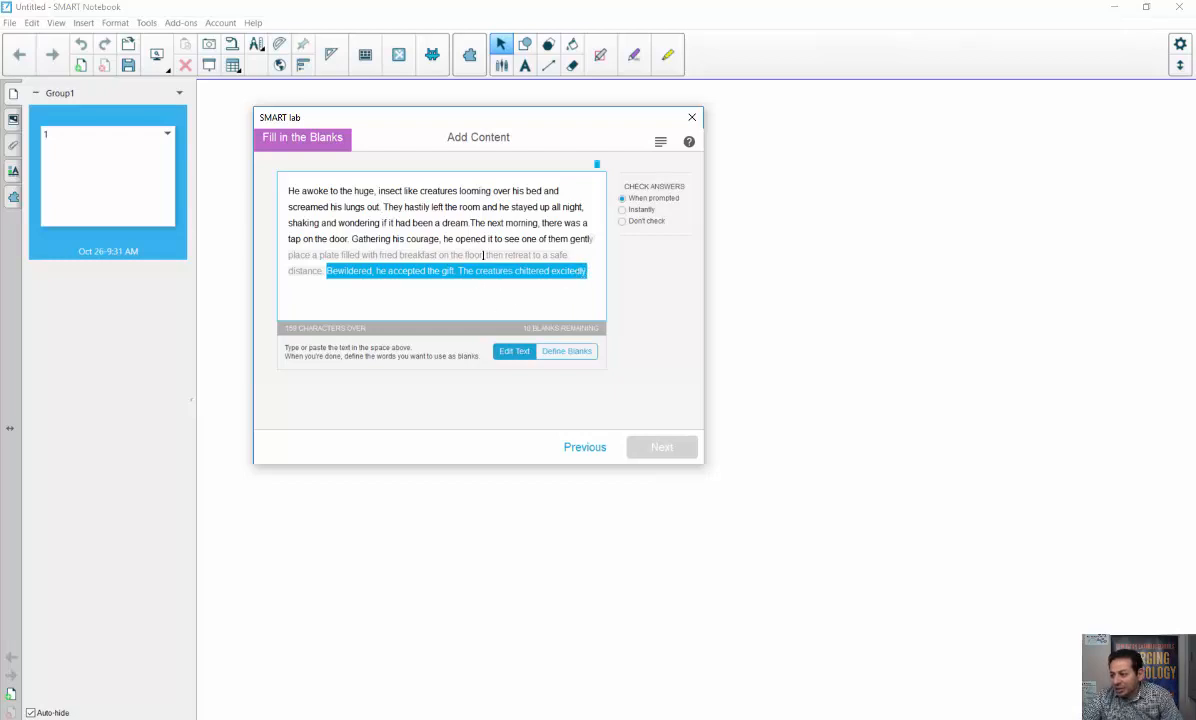
pyautogui.click(388, 207)
pyautogui.write('Bewildered, he accepted the gift. The creatures chittered excitedly.')
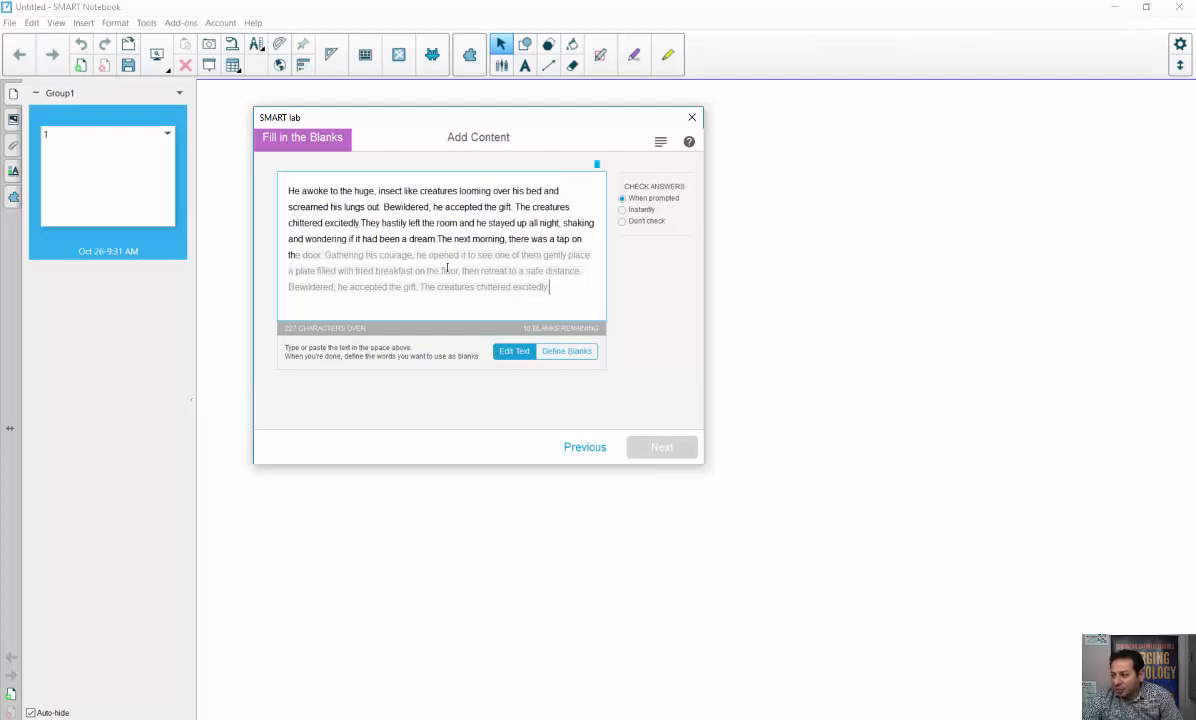
# Delete the excess passage text from "The next morning" through the end, so the passage ends at "had been a dream."
pyautogui.moveTo(549, 287); pyautogui.dragTo(337, 257)
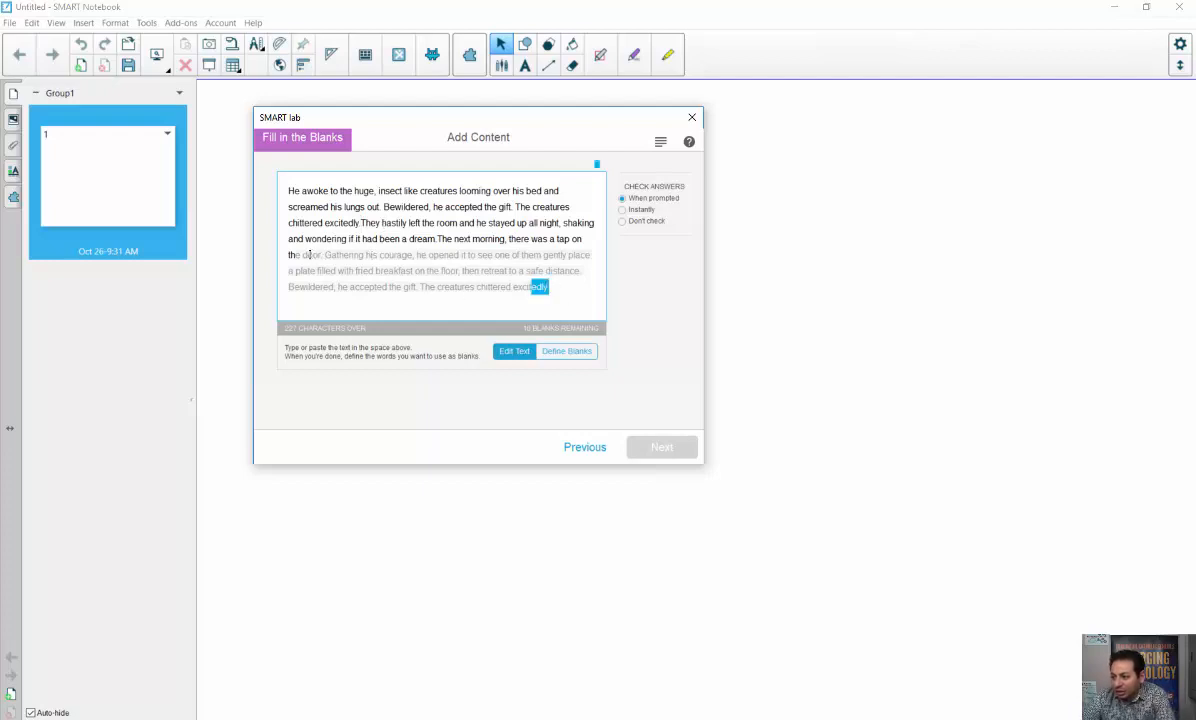
pyautogui.click(304, 254)
pyautogui.doubleClick(311, 255)
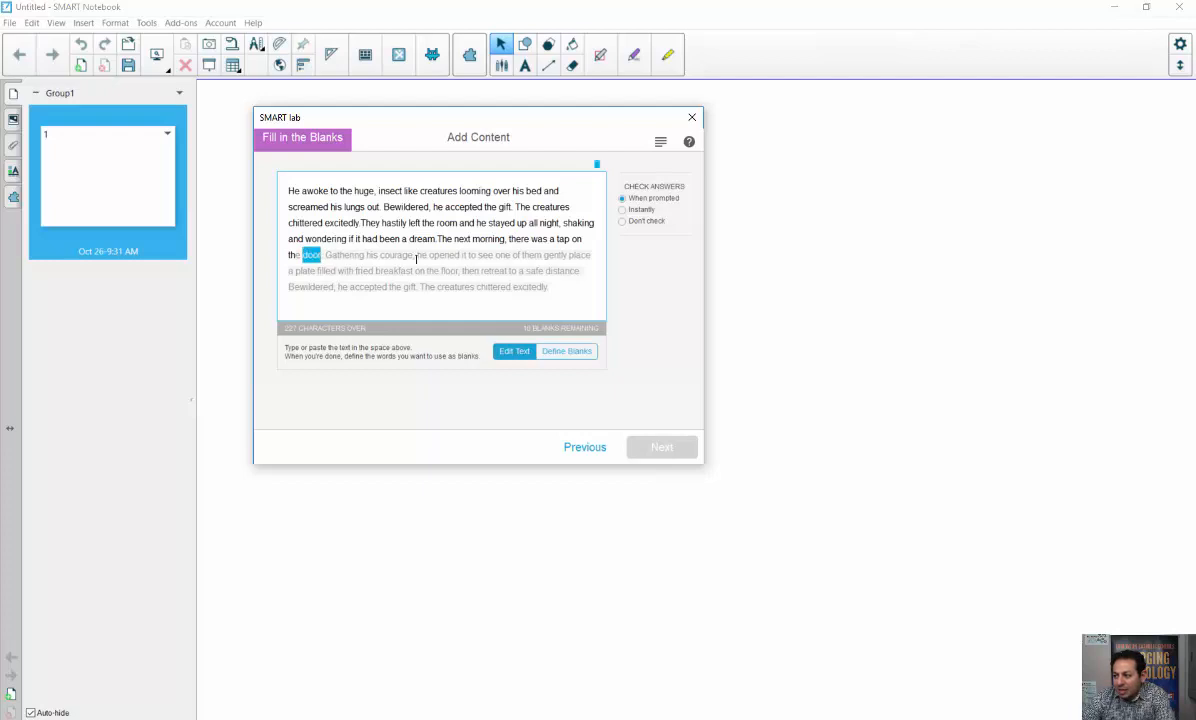
pyautogui.moveTo(438, 238); pyautogui.dragTo(721, 362)
pyautogui.press('Delete')
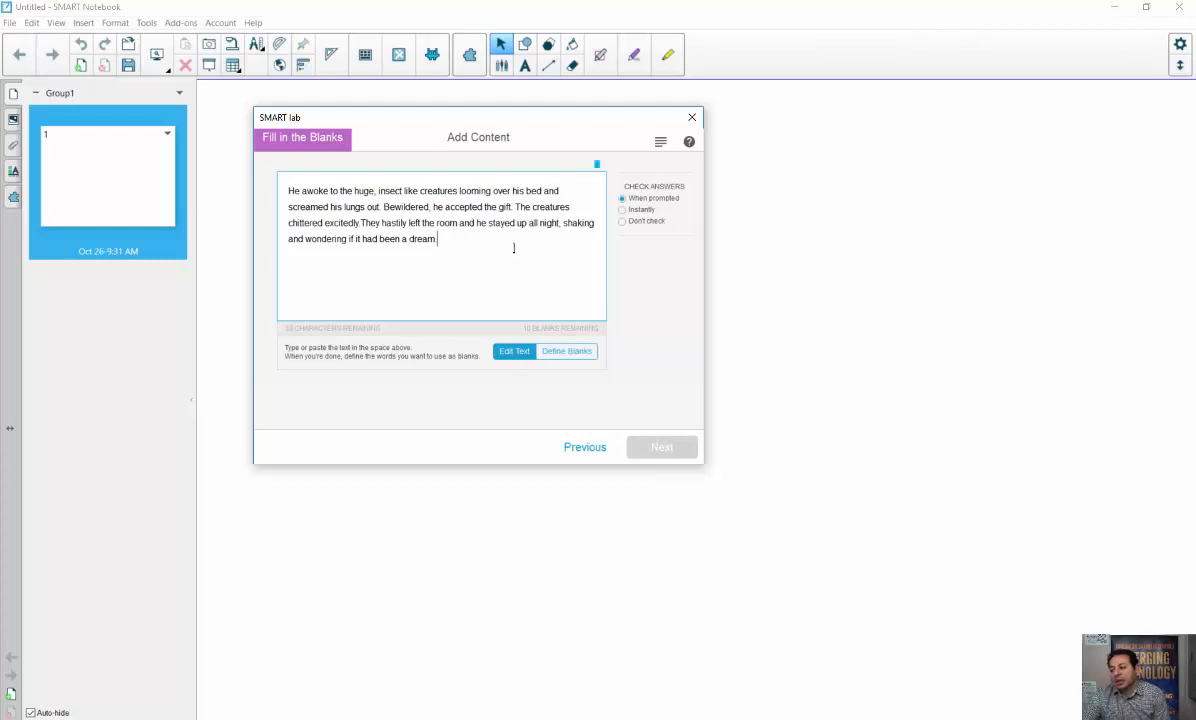
# Define huge, looming, screamed, Bewildered, chittered and wondering as the blanks in the passage, leaving creatures as plain text
pyautogui.click(581, 355)
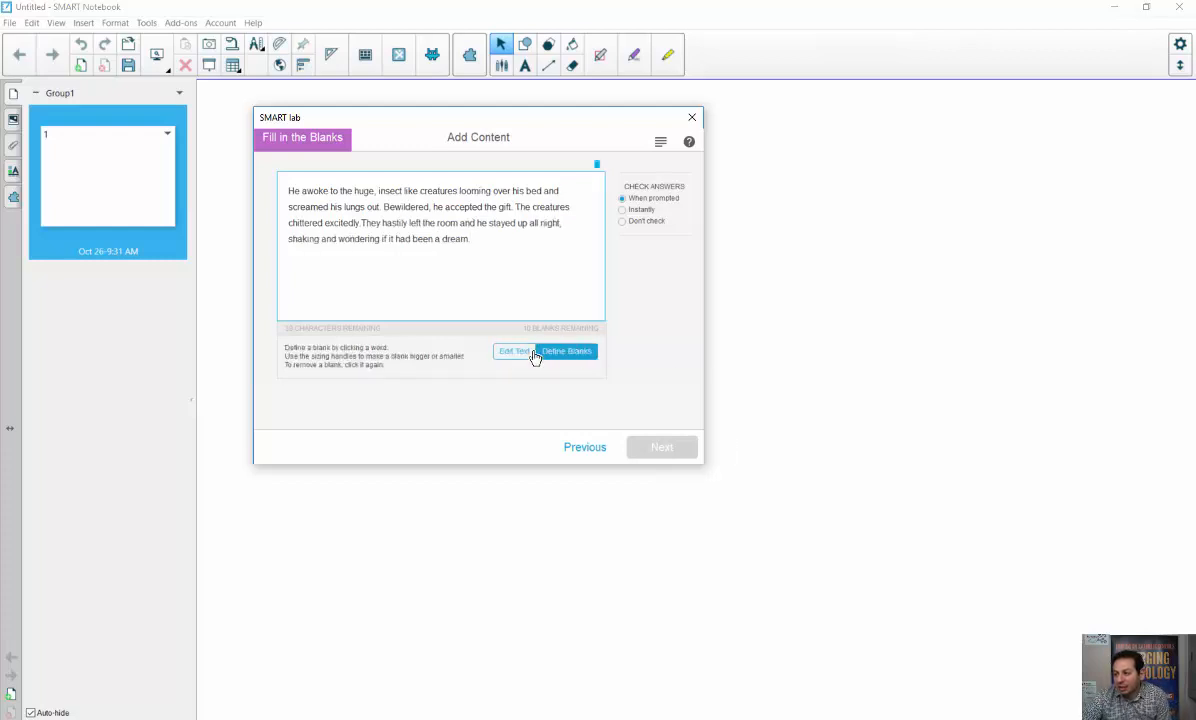
pyautogui.click(365, 192)
pyautogui.click(452, 192)
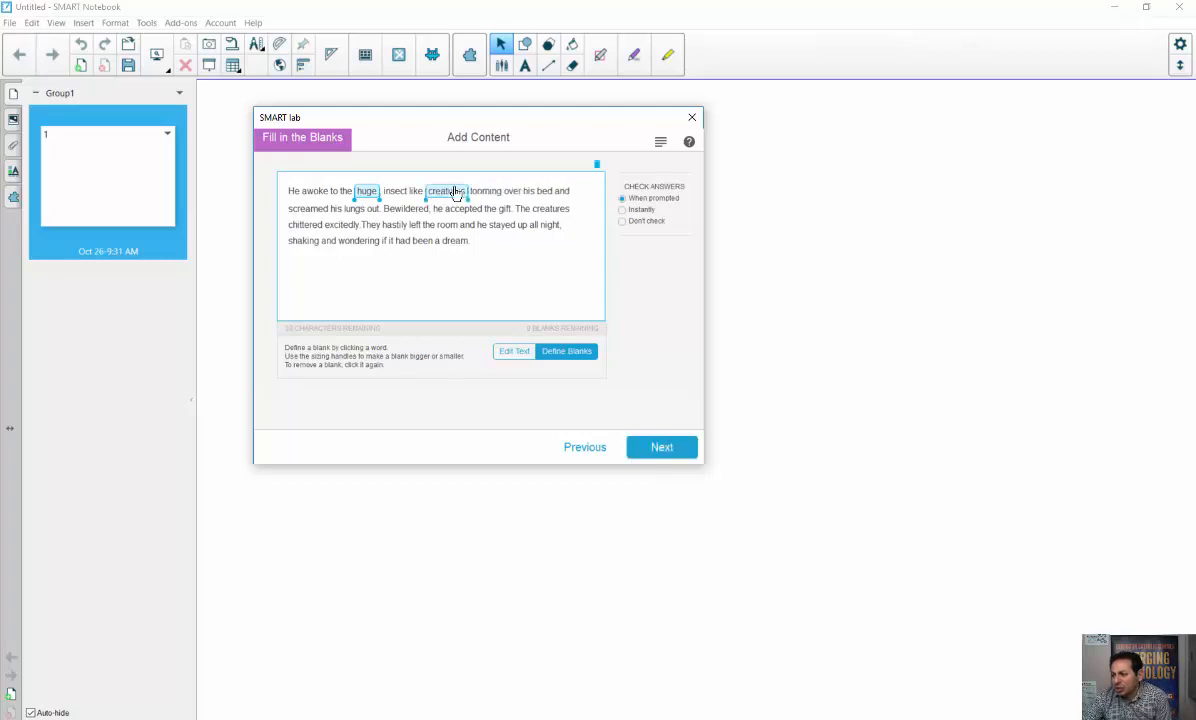
pyautogui.click(456, 192)
pyautogui.click(480, 193)
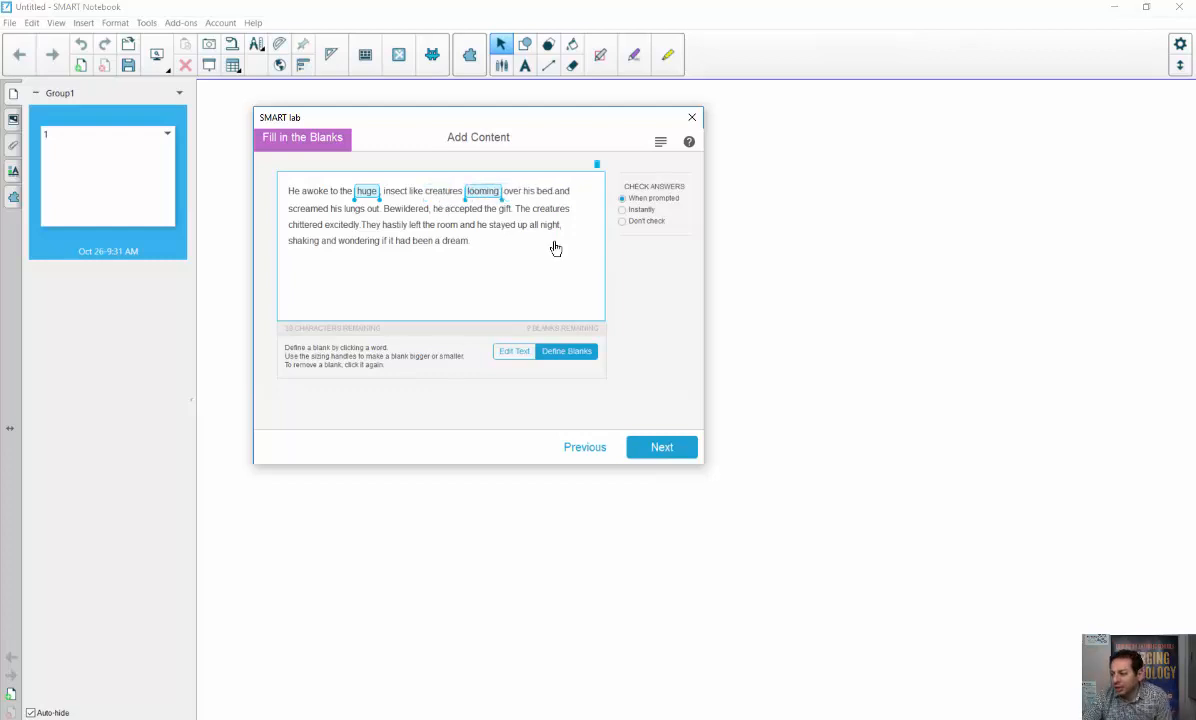
pyautogui.click(412, 210)
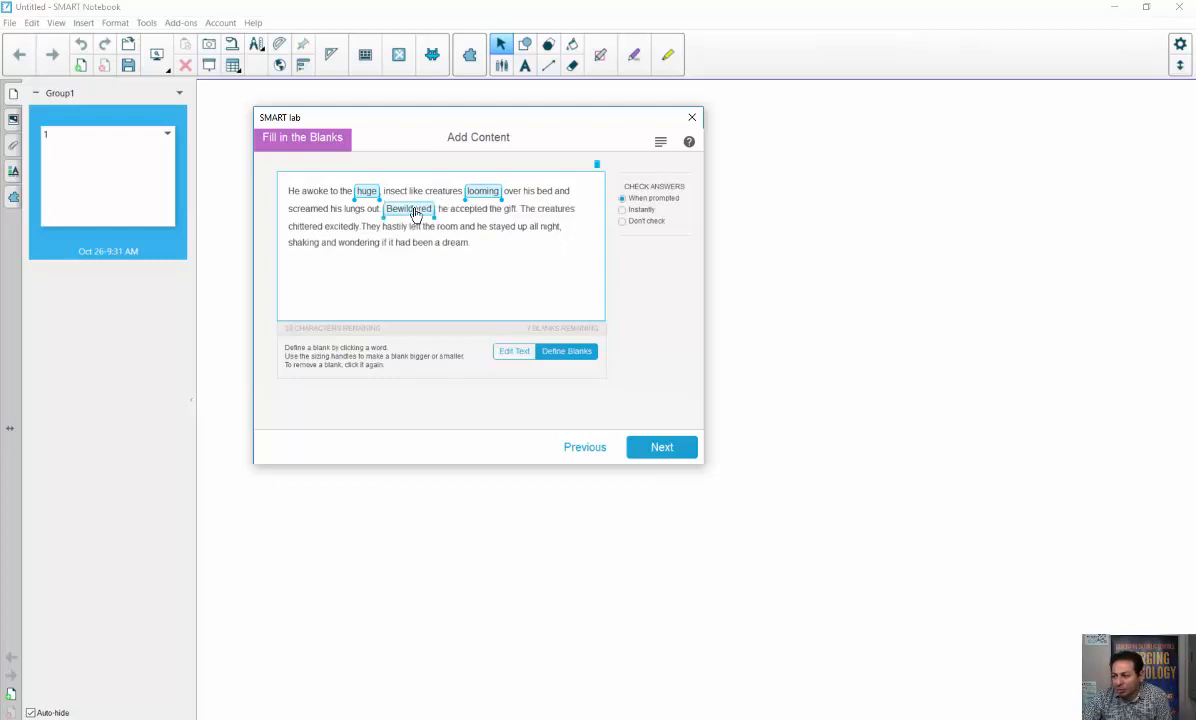
pyautogui.click(301, 227)
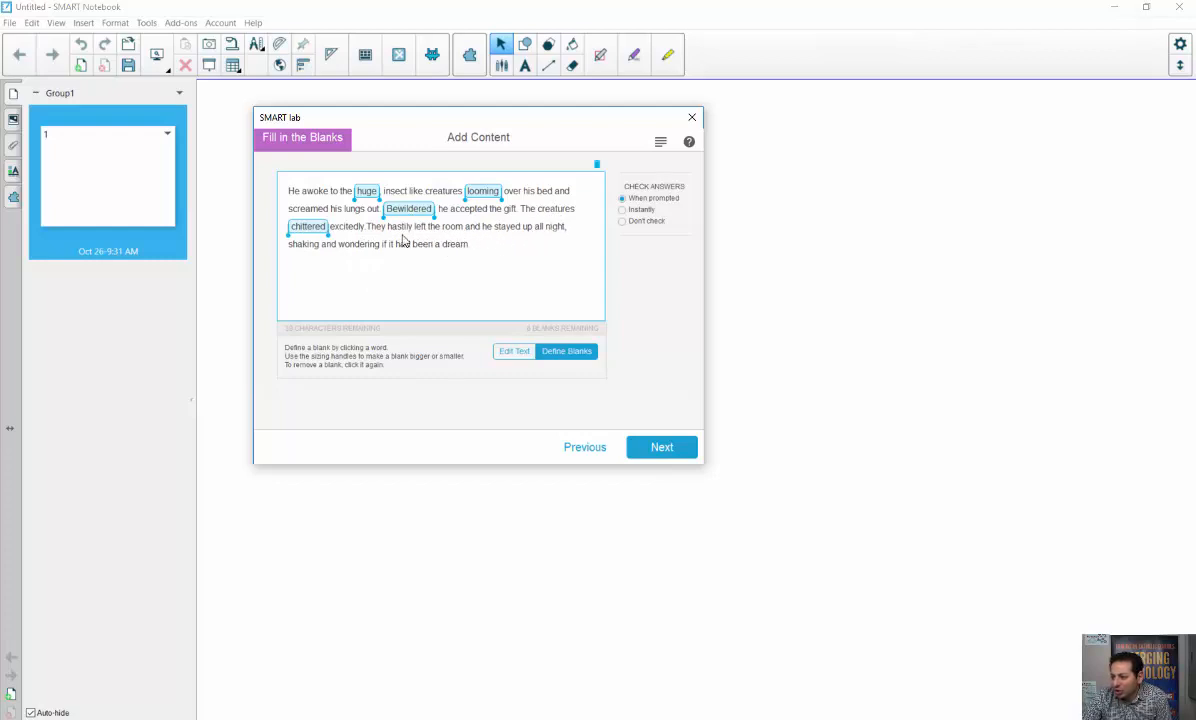
pyautogui.click(345, 245)
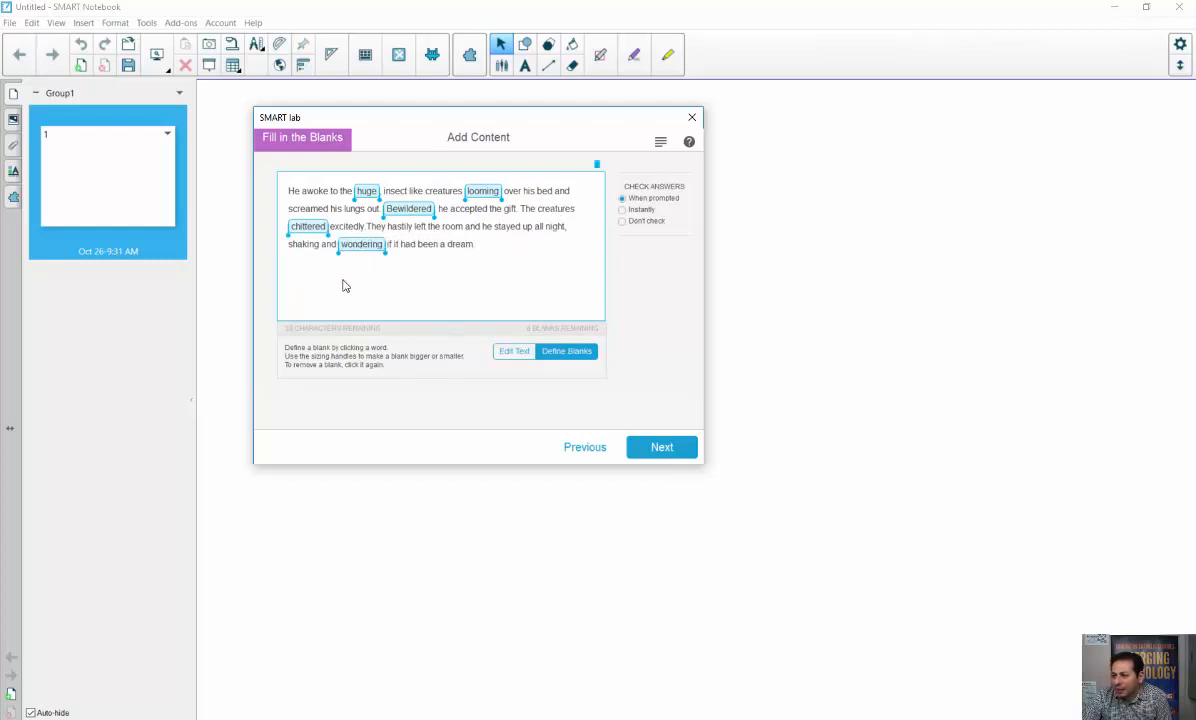
pyautogui.click(305, 209)
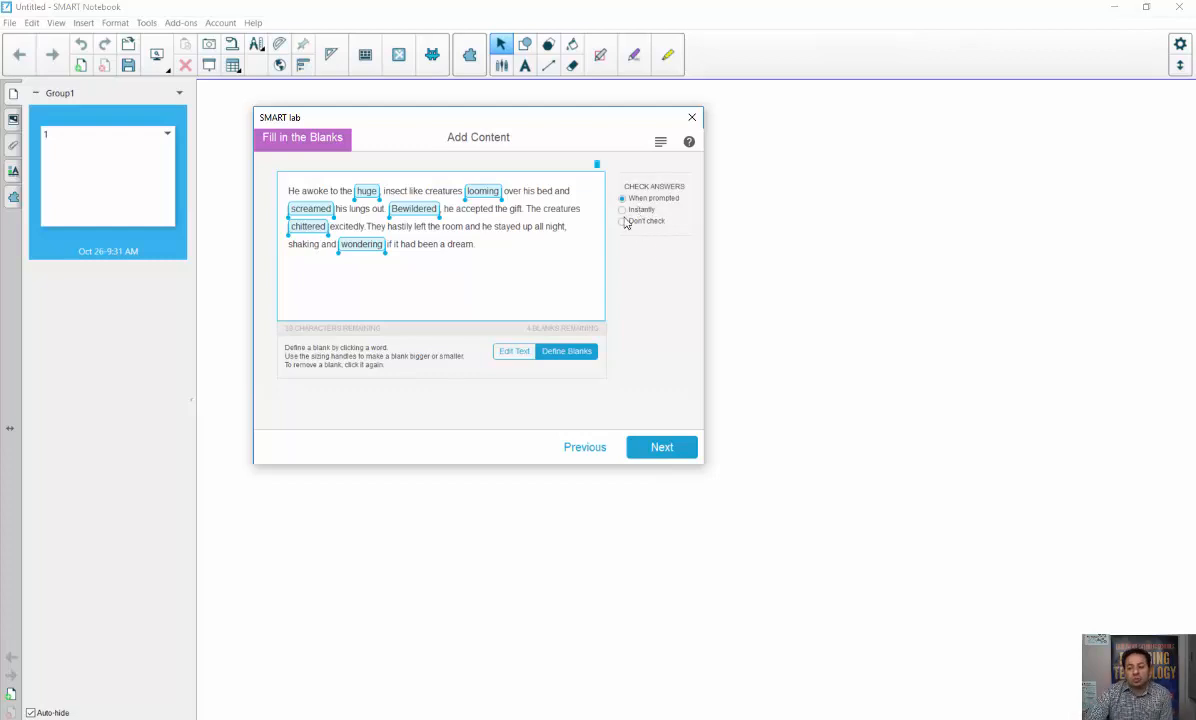
# Apply the Simple theme to the Fill in the Blanks activity and finish creating it on the page
pyautogui.click(660, 448)
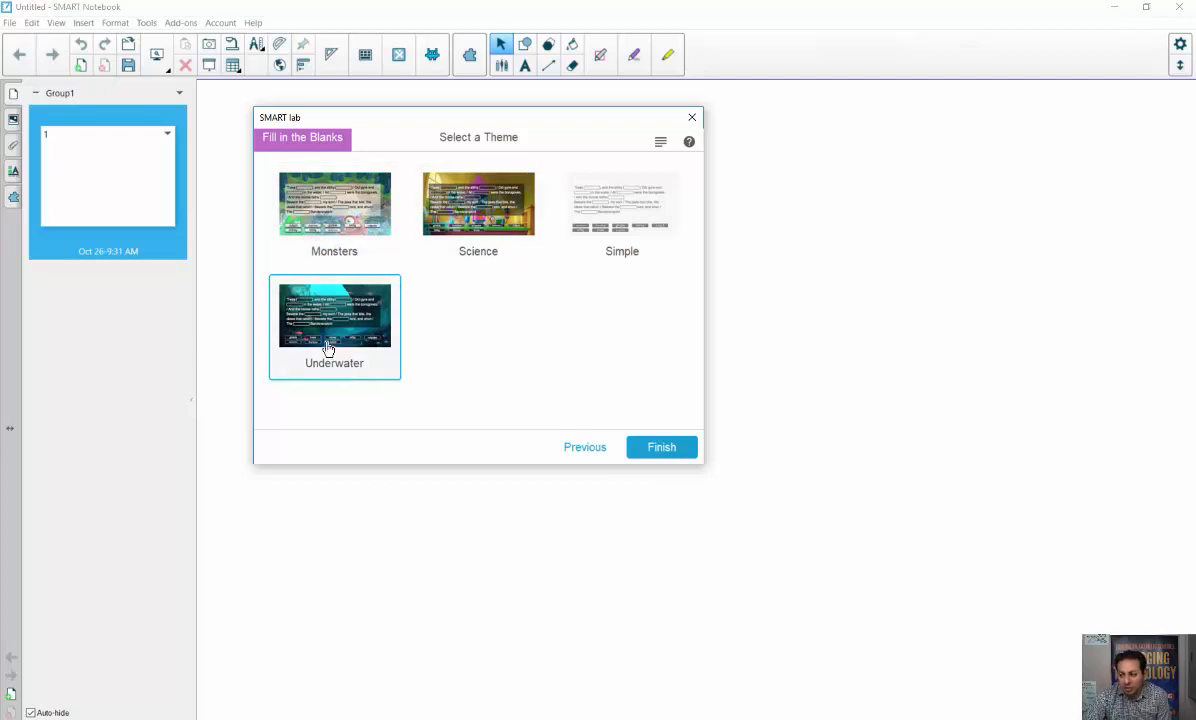
pyautogui.click(580, 226)
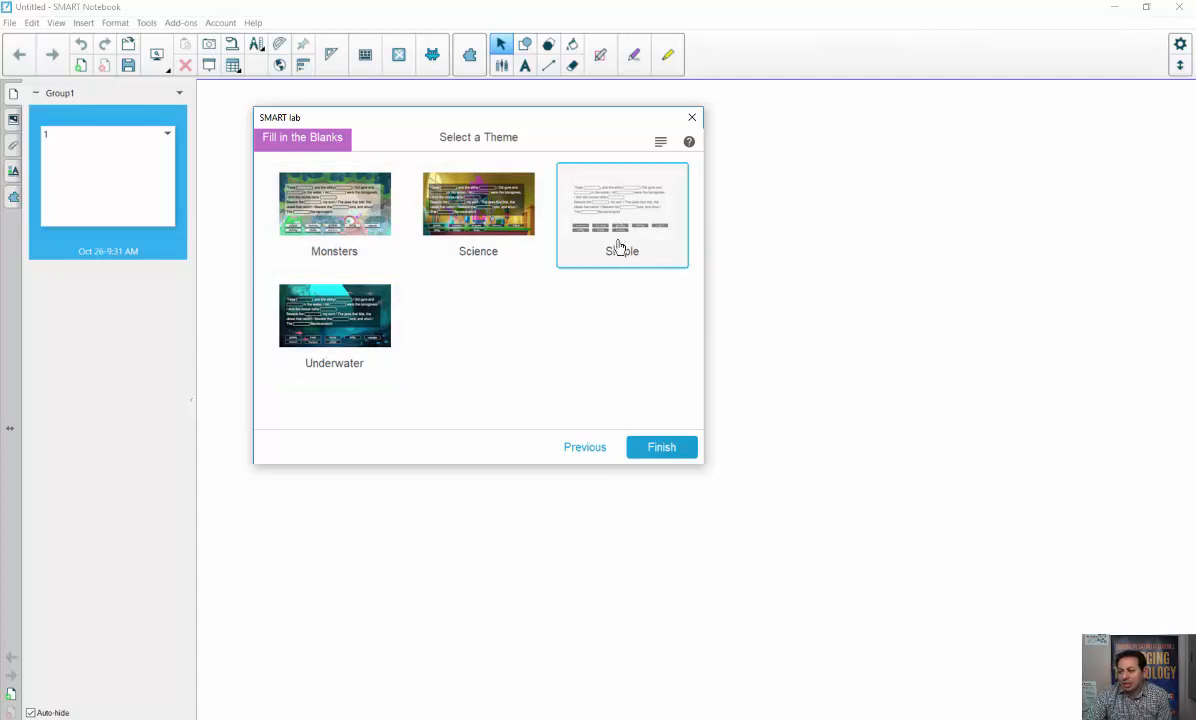
pyautogui.click(663, 452)
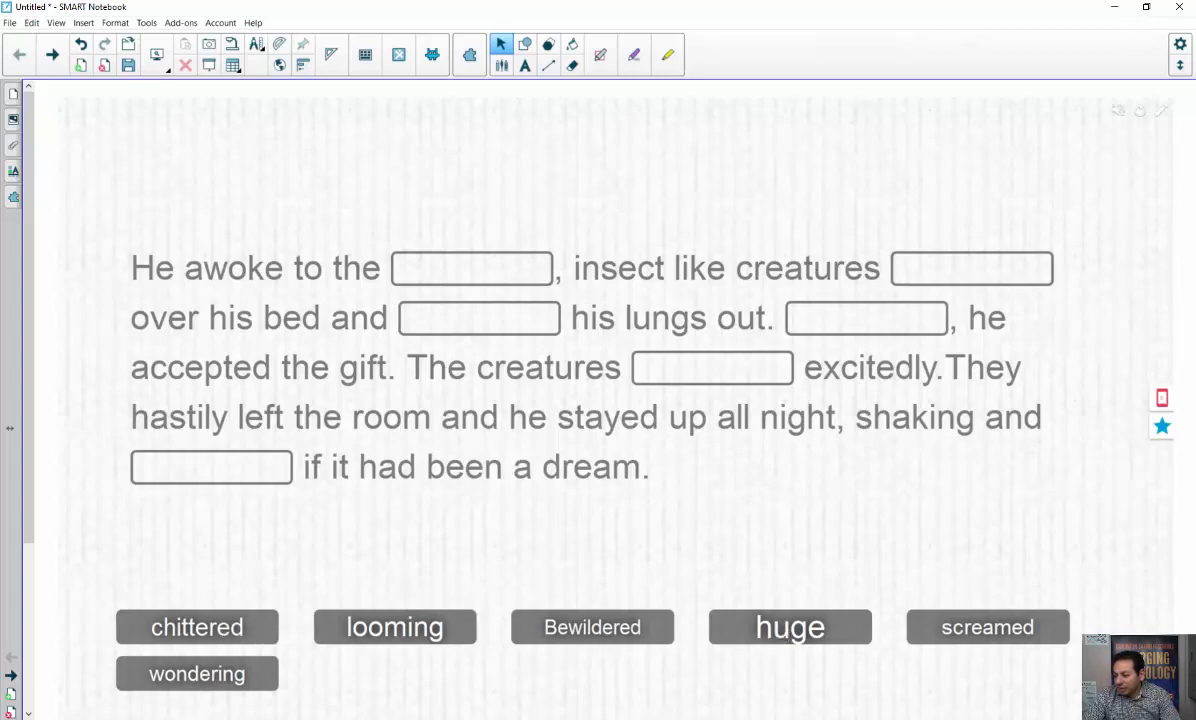
# Place the word "huge" in the first blank of the passage
pyautogui.moveTo(770, 628); pyautogui.dragTo(462, 268)
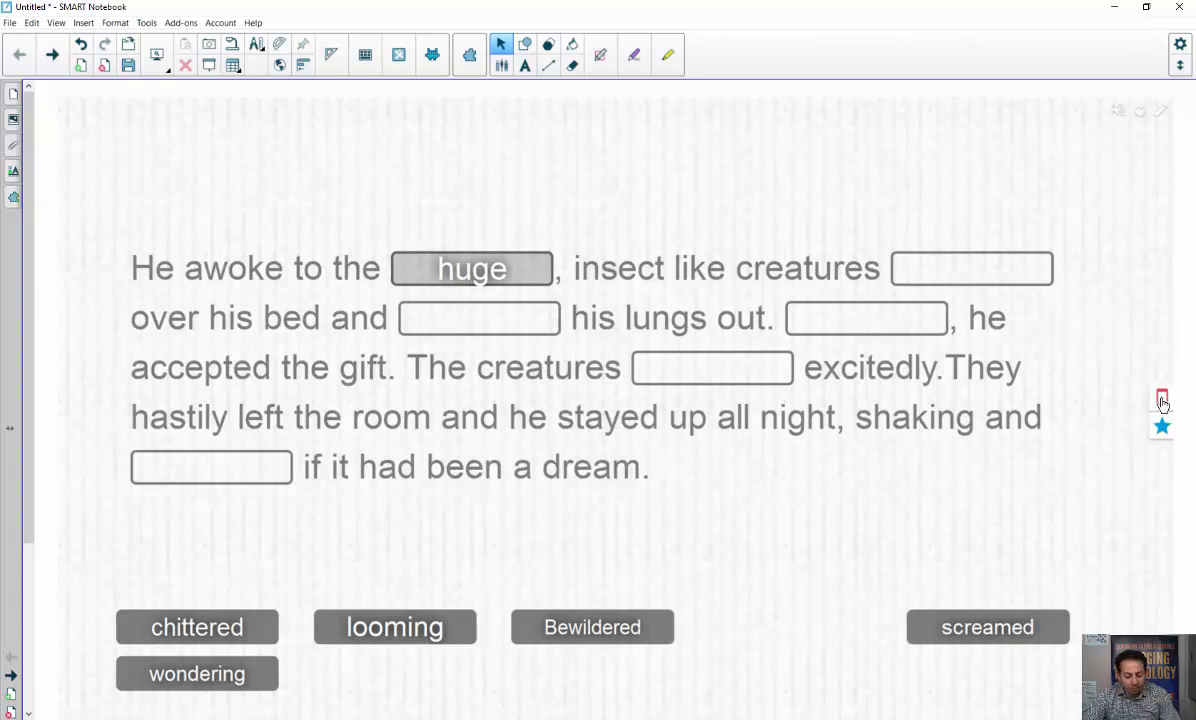
pyautogui.press('ctrl')
pyautogui.press('ctrl')
pyautogui.press('ctrl')
pyautogui.press('ctrl')
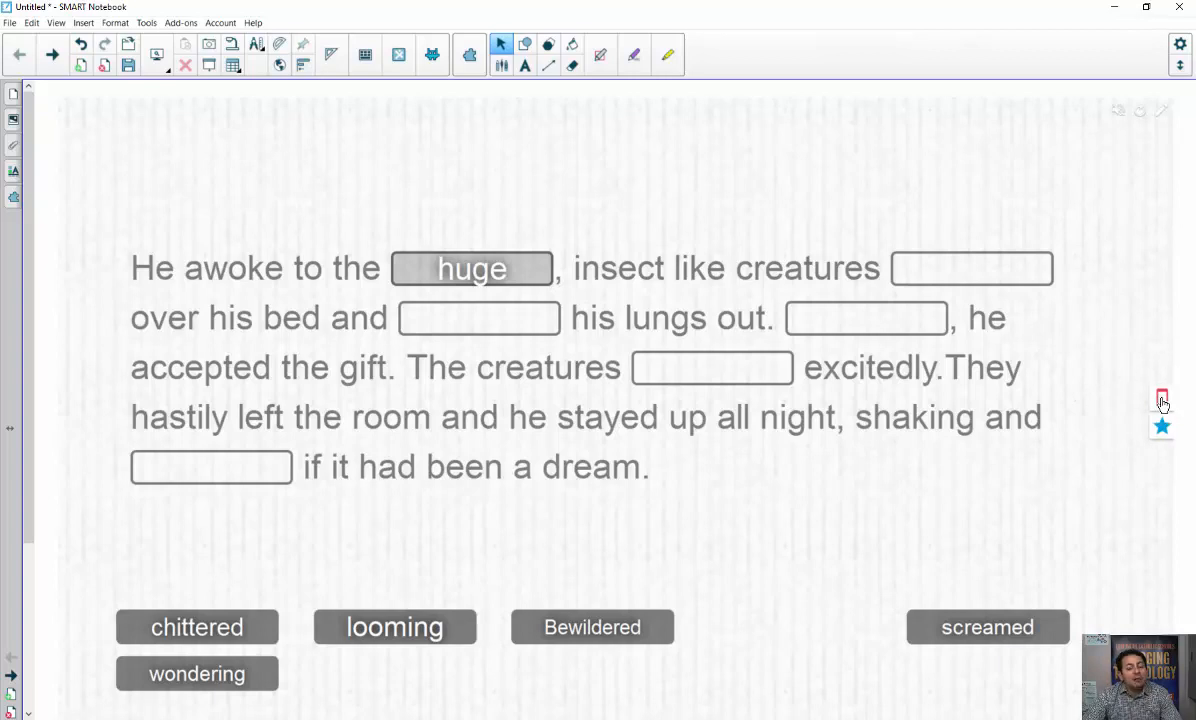
# Open the student device connection for the activity, start the activity, and close the connection panel
pyautogui.click(1162, 400)
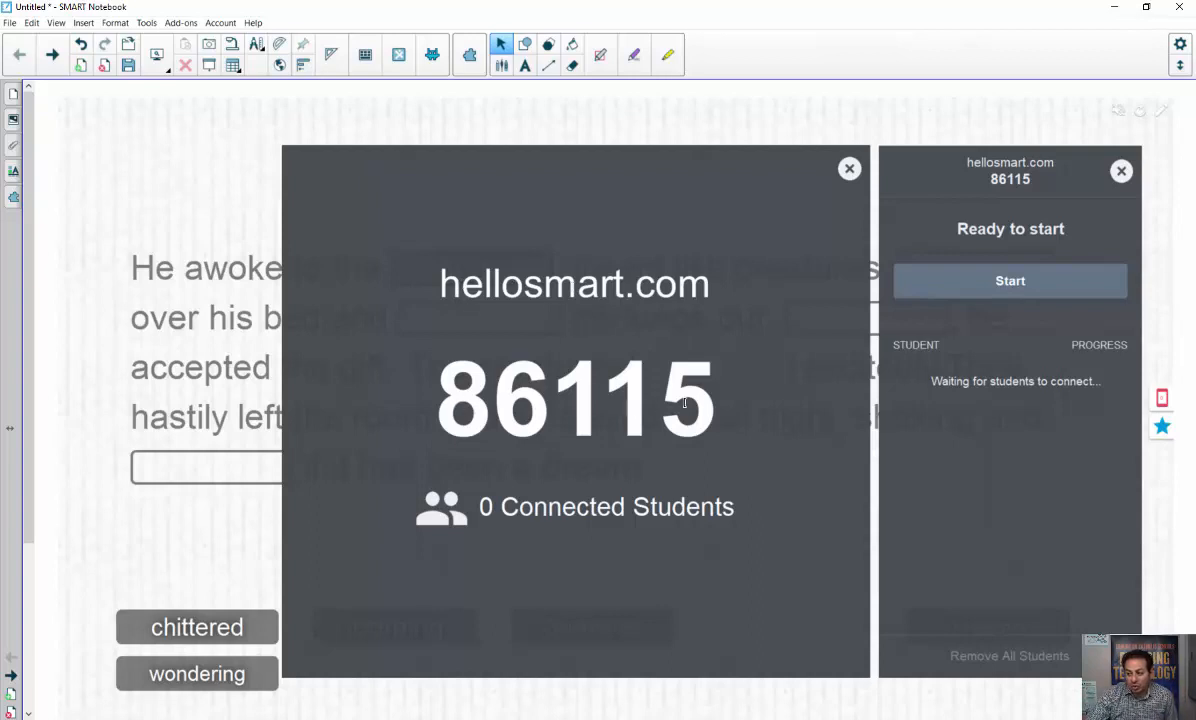
pyautogui.click(539, 390)
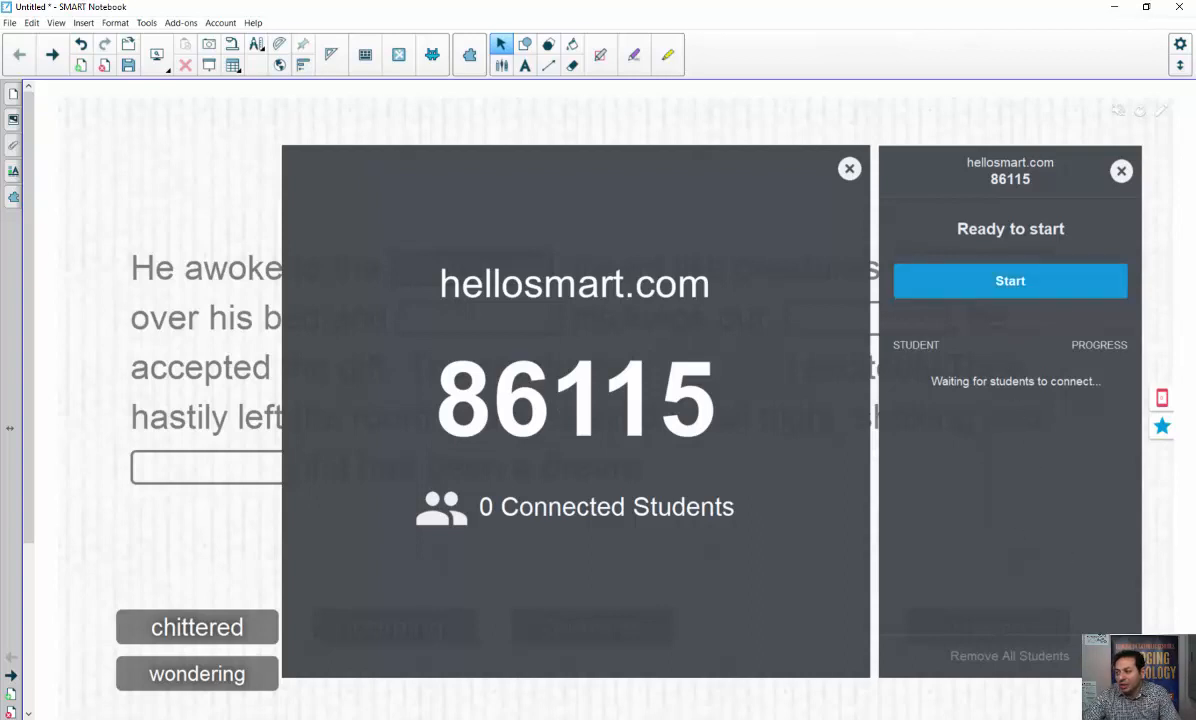
pyautogui.click(1052, 281)
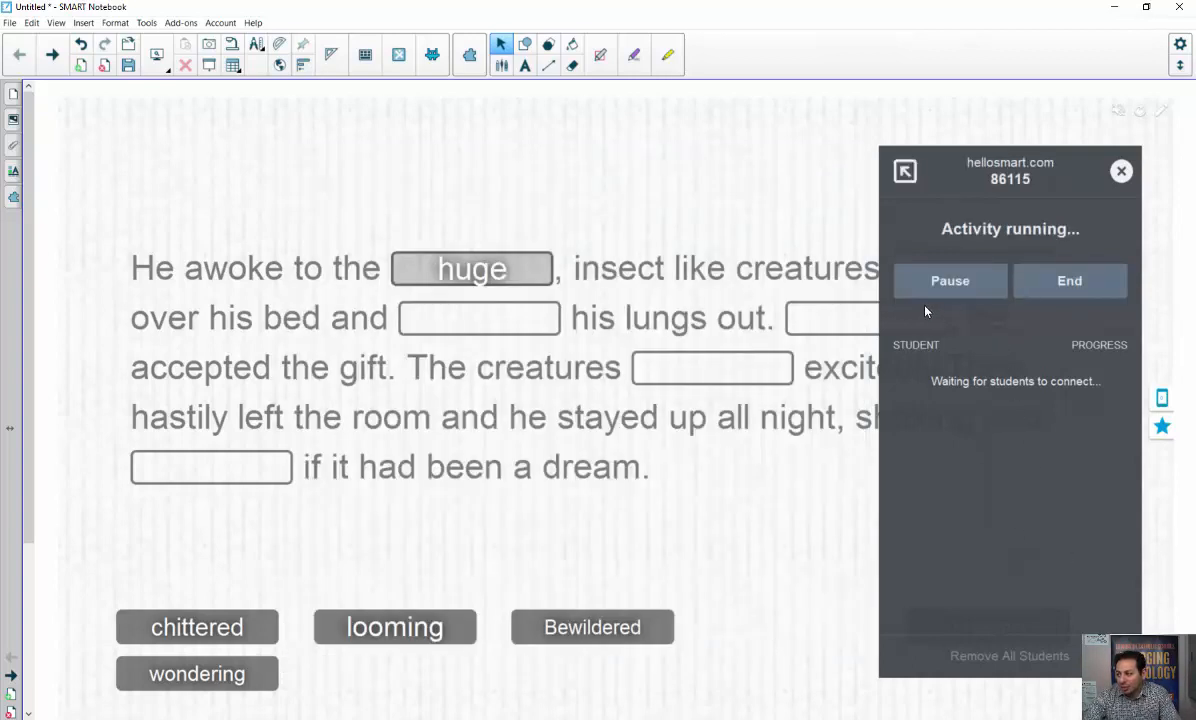
pyautogui.click(1121, 171)
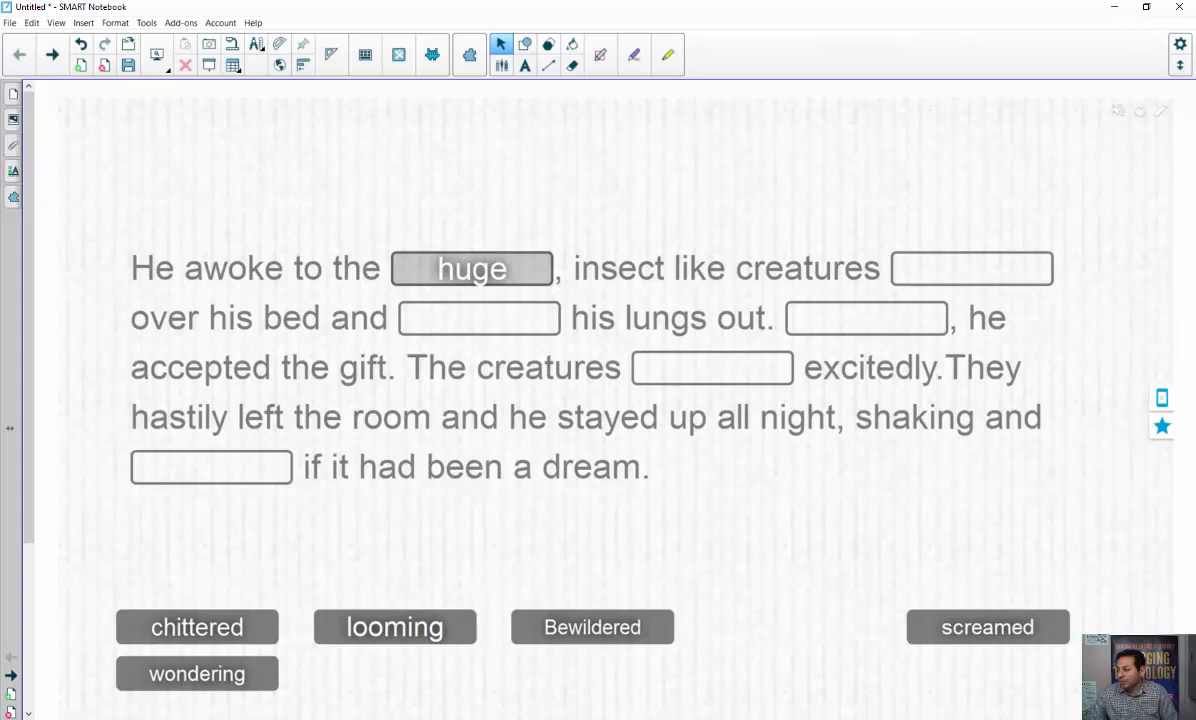
# Reopen the student connection panel, end the running activity, and close the panel
pyautogui.click(1161, 398)
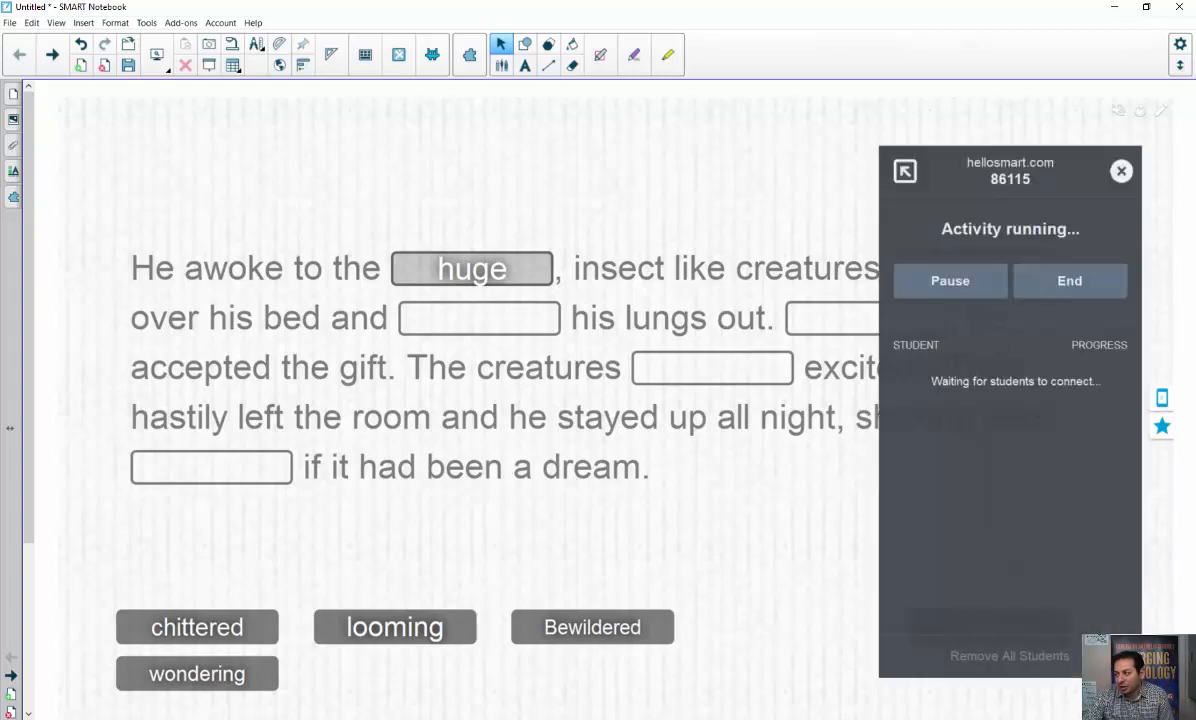
pyautogui.click(1069, 283)
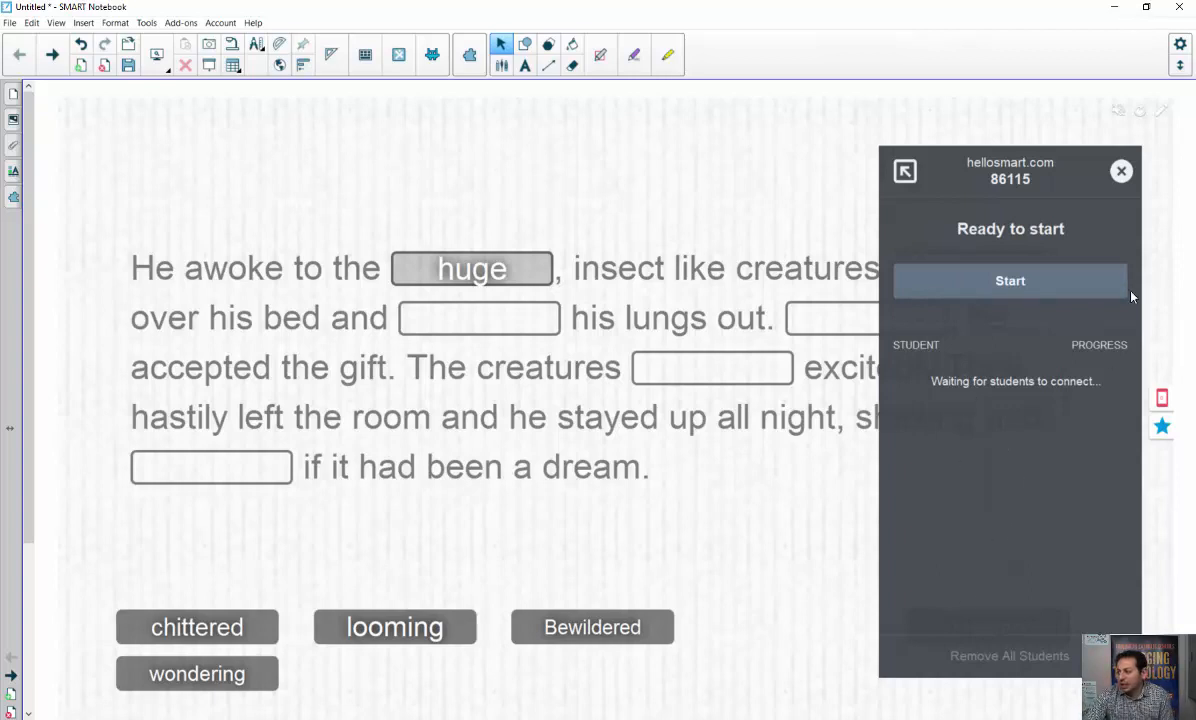
pyautogui.click(1121, 172)
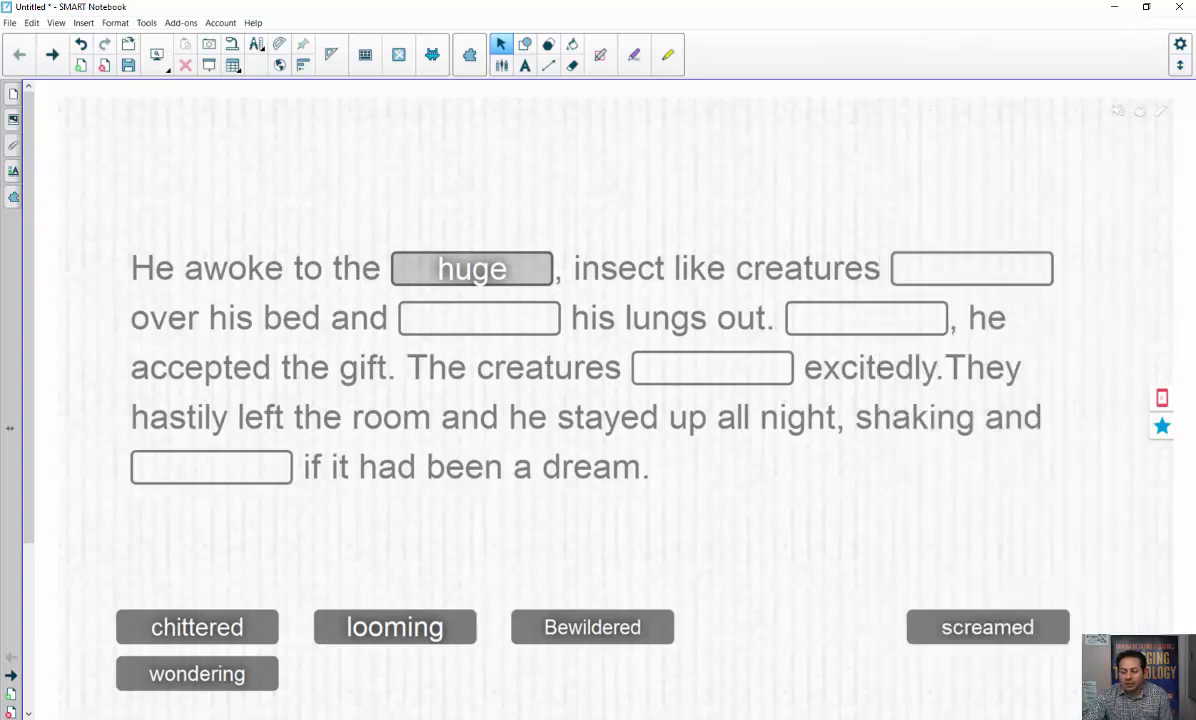